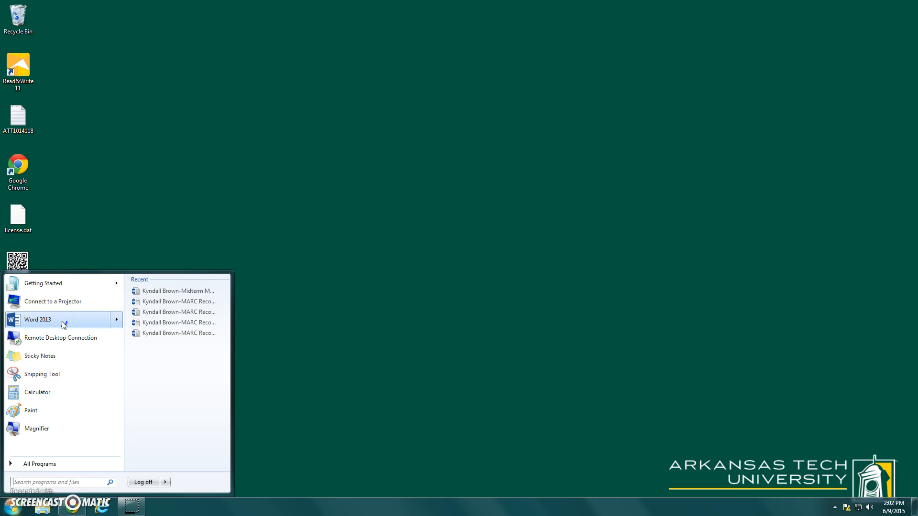
Start Word 2013 and create a new blank document.
{"action": "left_click", "coordinate": [64, 323]}
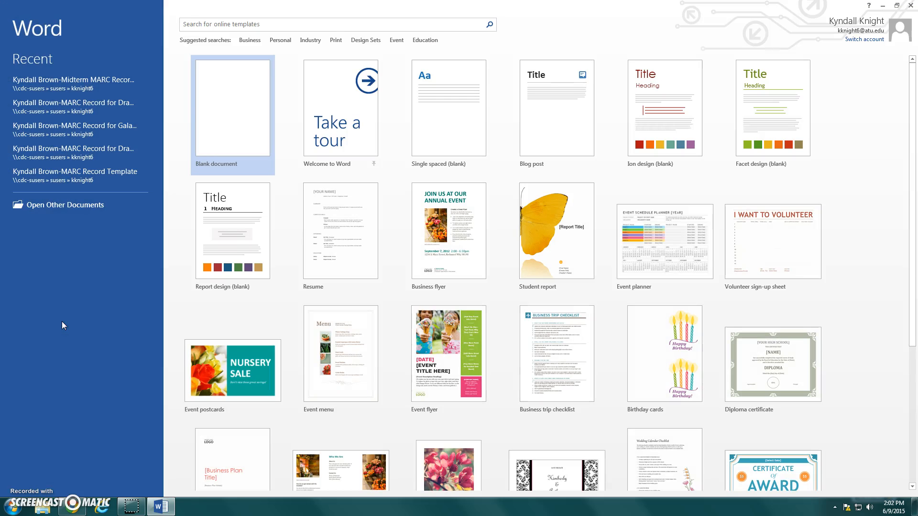
{"action": "left_click", "coordinate": [224, 134]}
{"action": "left_click", "coordinate": [224, 134]}
{"action": "left_click", "coordinate": [329, 143]}
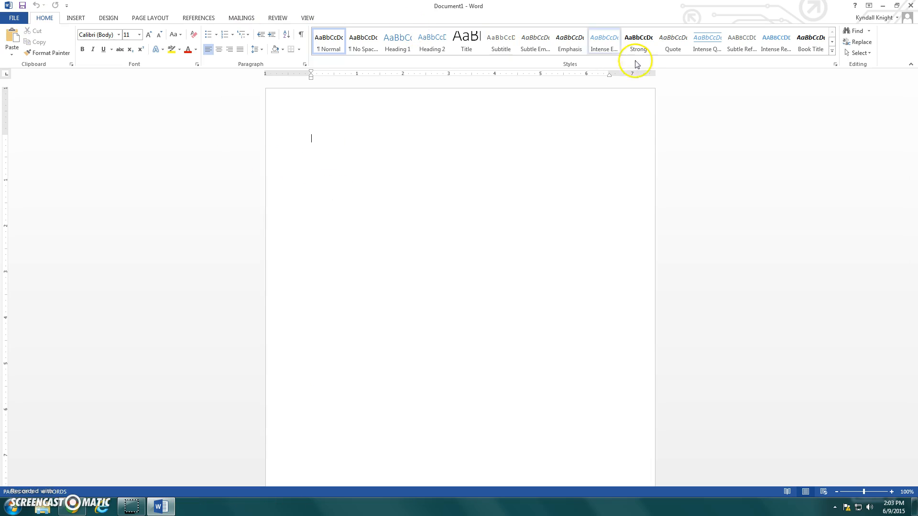
Add a Plain Number 3 page number to the page header, put the student's last name before it, and return to the document body.
{"action": "double_click", "coordinate": [635, 100]}
{"action": "left_click", "coordinate": [615, 98]}
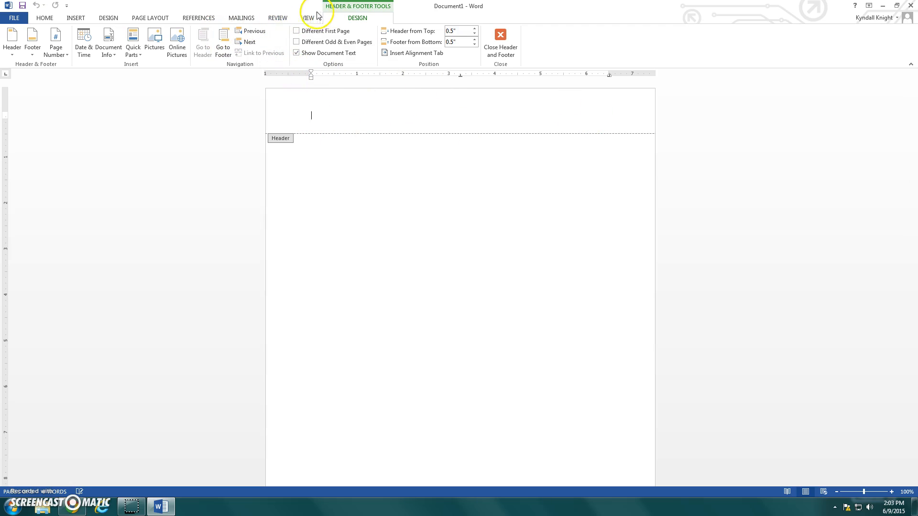
{"action": "left_click", "coordinate": [58, 57]}
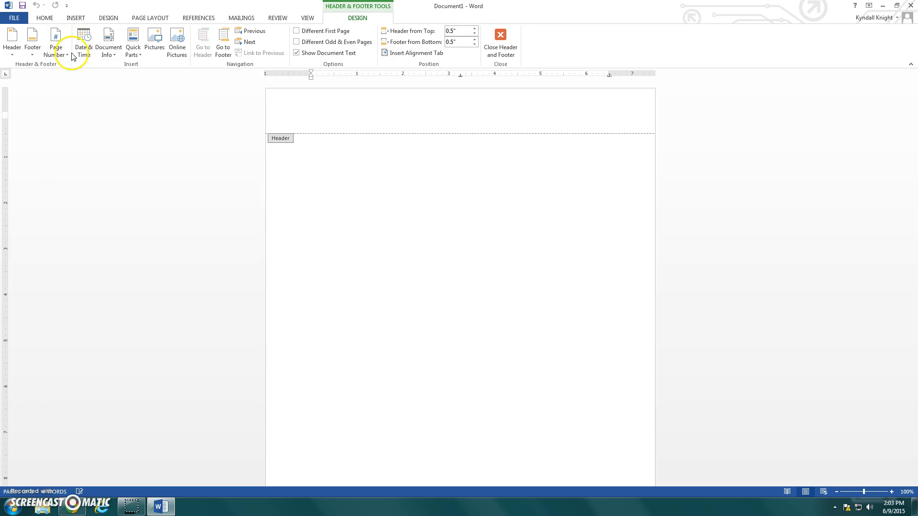
{"action": "left_click", "coordinate": [60, 56]}
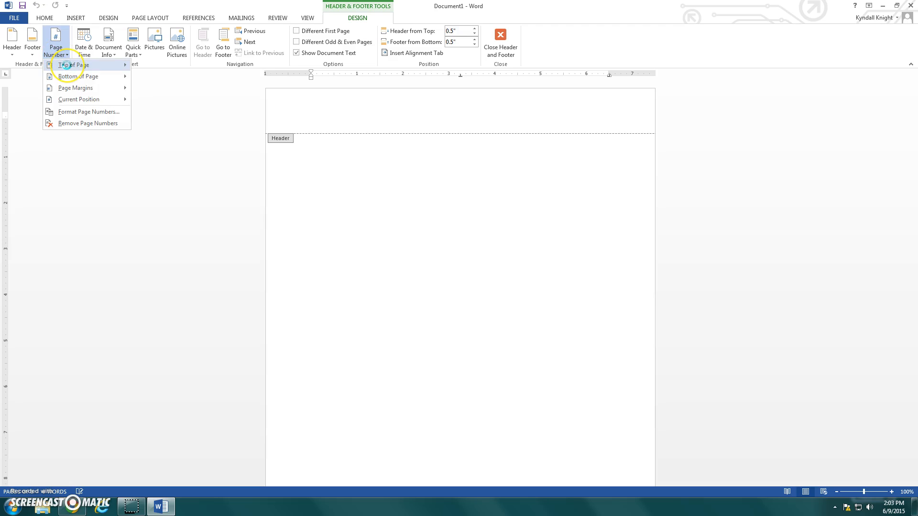
{"action": "left_click", "coordinate": [66, 65]}
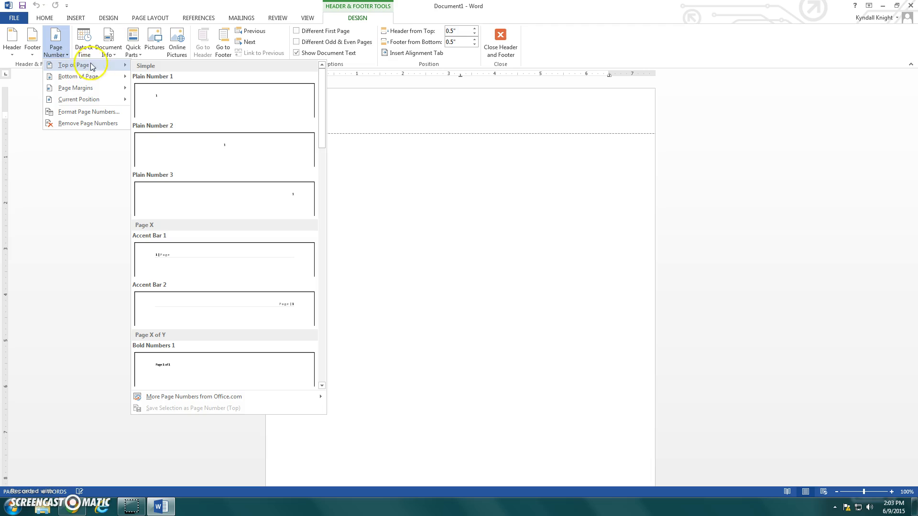
{"action": "left_click", "coordinate": [220, 193]}
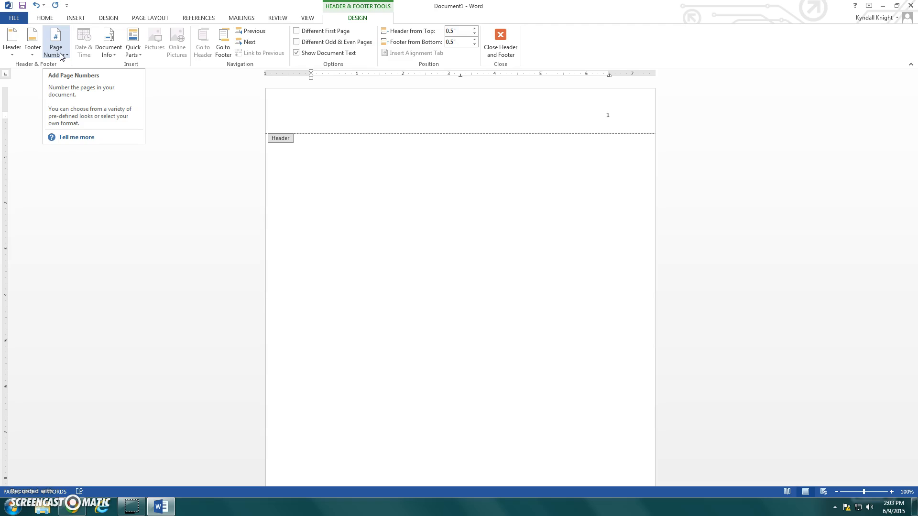
{"action": "type", "text": "Brown"}
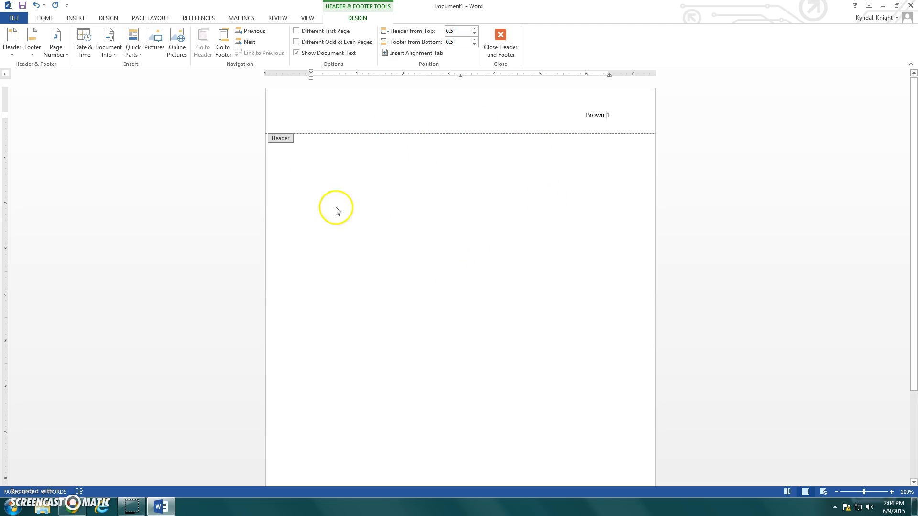
{"action": "double_click", "coordinate": [434, 187]}
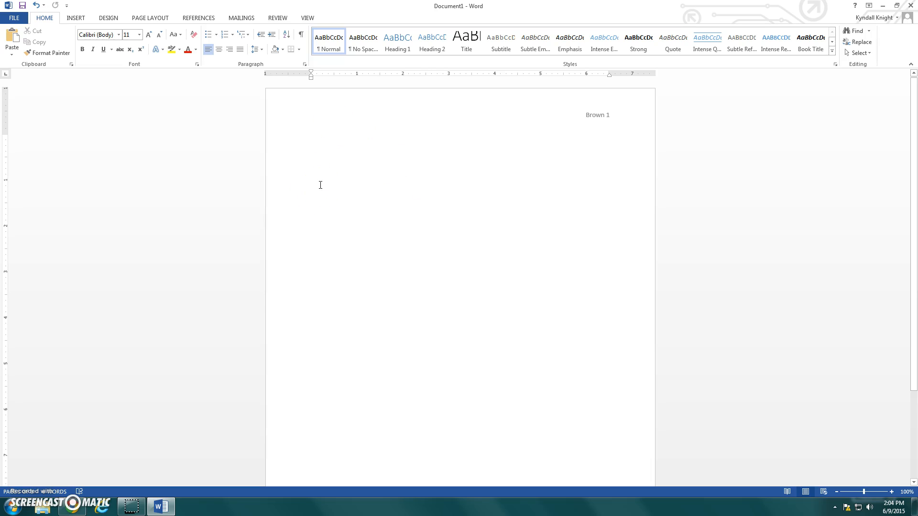
Remove the space after the paragraph and set the line spacing to 2.0.
{"action": "left_click", "coordinate": [263, 50]}
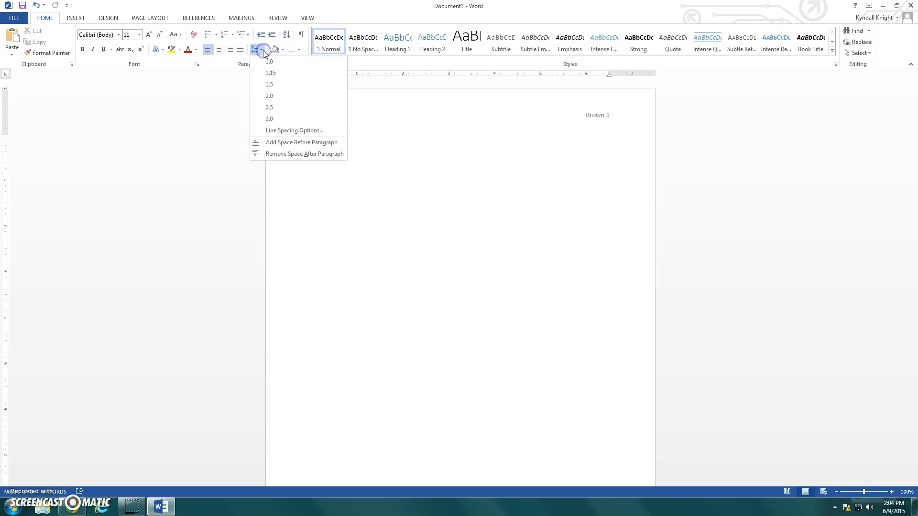
{"action": "left_click", "coordinate": [270, 155]}
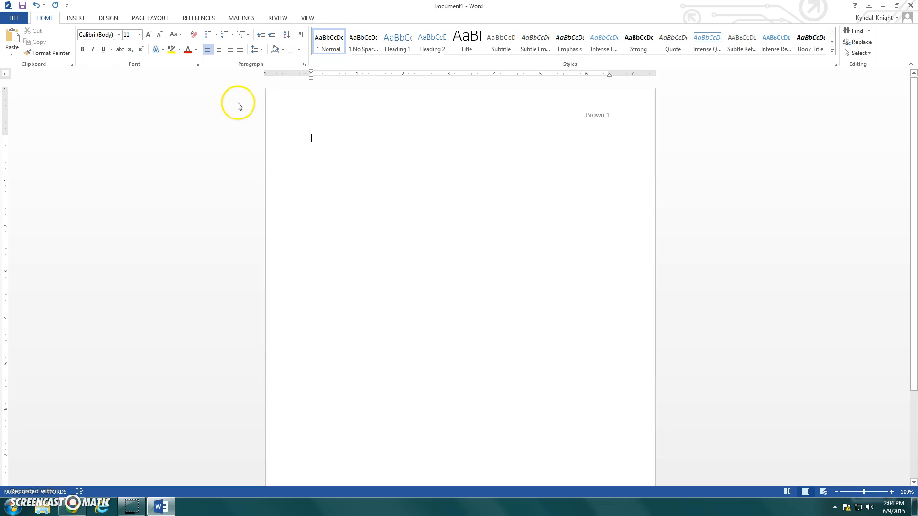
{"action": "left_click", "coordinate": [262, 50]}
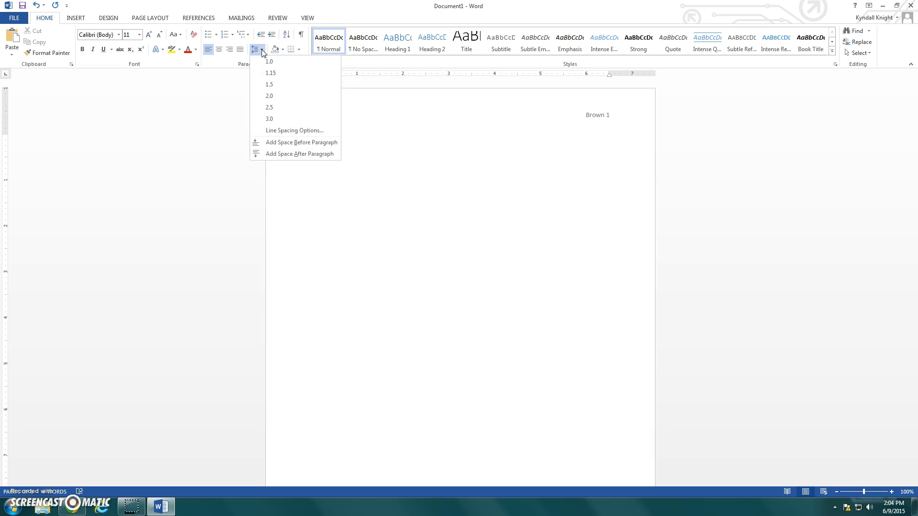
{"action": "left_click", "coordinate": [268, 98]}
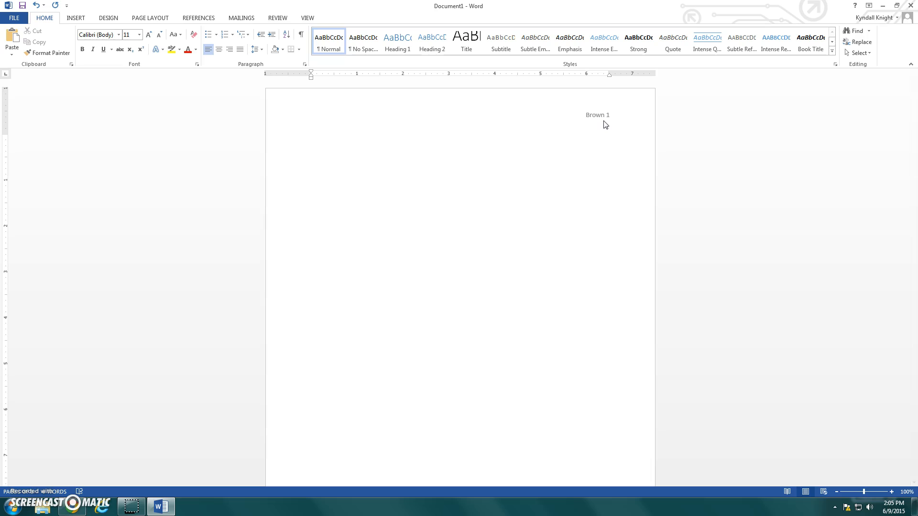
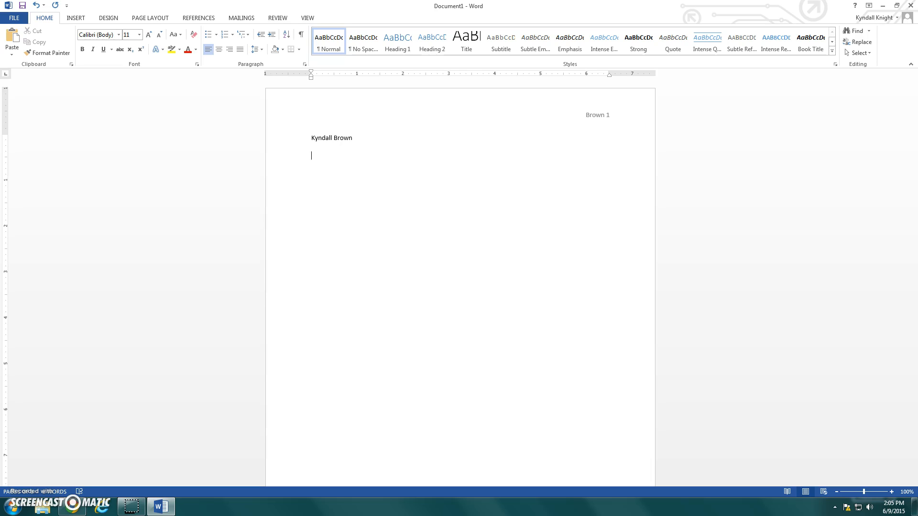
Enter the heading on four lines: the student's full name, the teacher's name, "English 11" and "10 June 2015".
{"action": "type", "text": "Mrs. Brown"}
{"action": "type", "text": "English"}
{"action": "type", "text": " 11"}
{"action": "type", "text": "10 June"}
{"action": "type", "text": " 2015"}
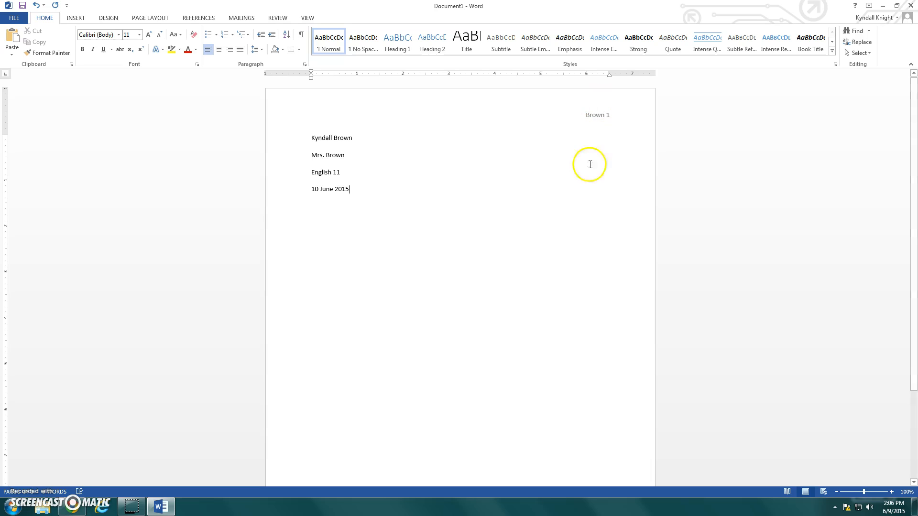
{"action": "left_click_drag", "start_coordinate": [385, 193], "coordinate": [295, 119]}
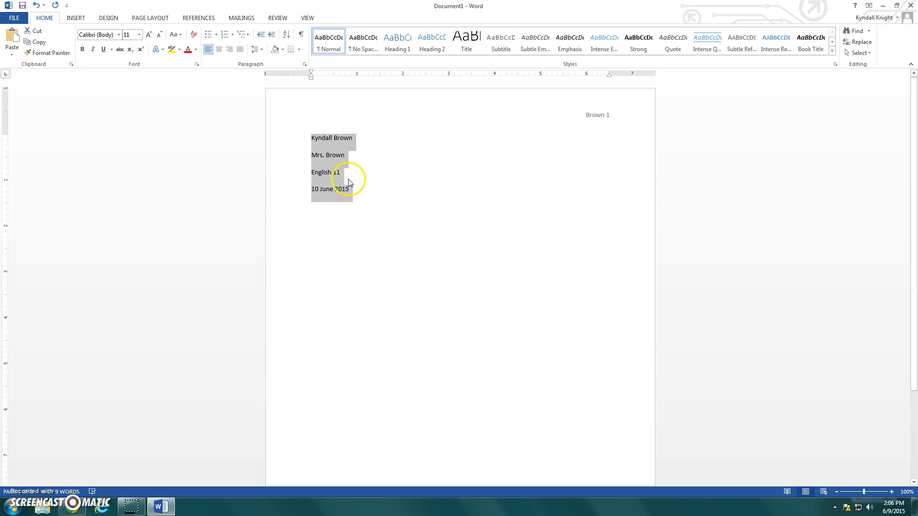
{"action": "left_click", "coordinate": [372, 201]}
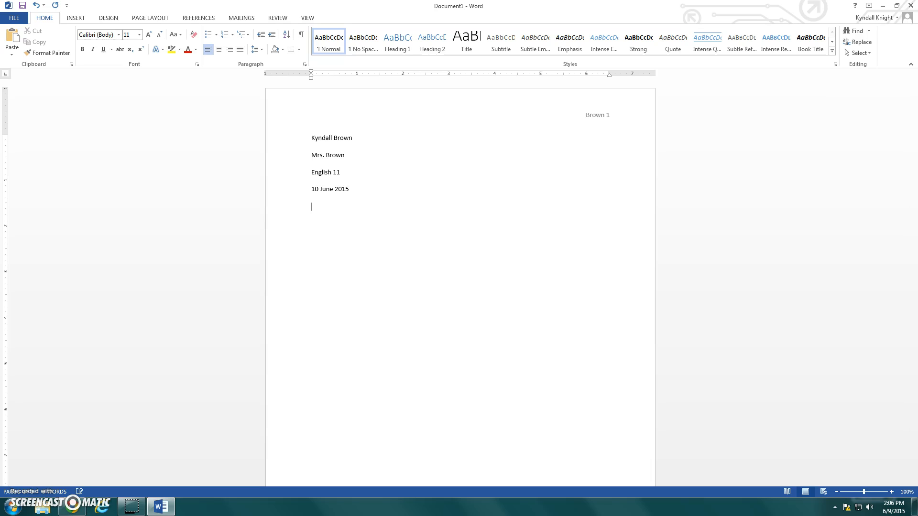
Add the centered title "Title of Paper" on the line below the date.
{"action": "left_click", "coordinate": [220, 51]}
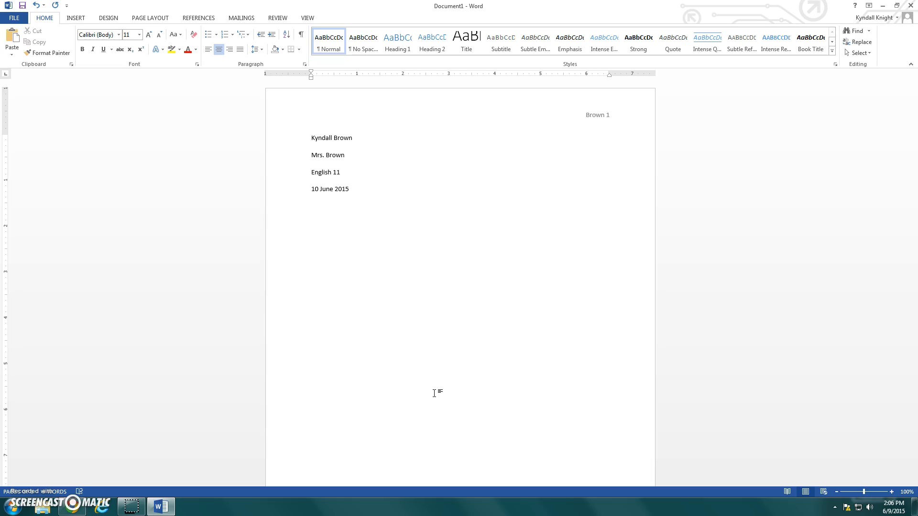
{"action": "type", "text": "Title of Paper"}
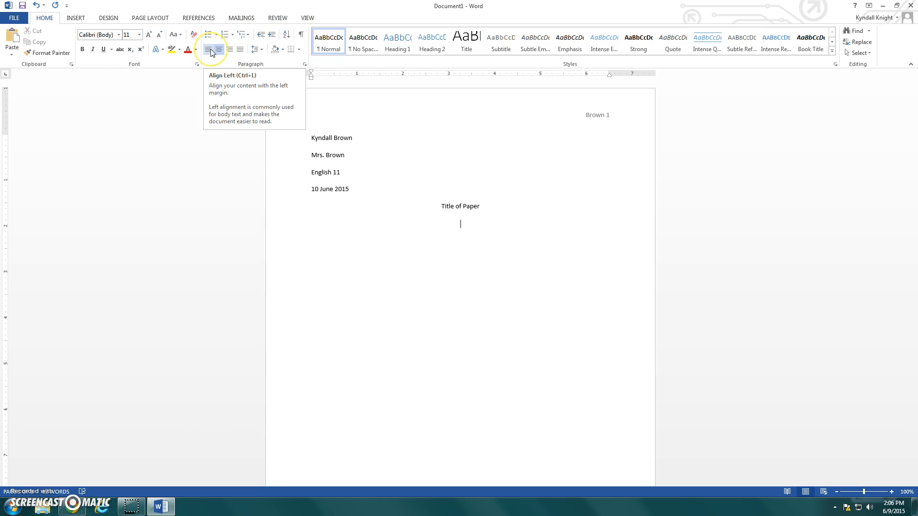
Begin a left-aligned, indented body paragraph below the title reading "After that, start typing your sentence.".
{"action": "key", "text": "Return"}
{"action": "left_click", "coordinate": [210, 52]}
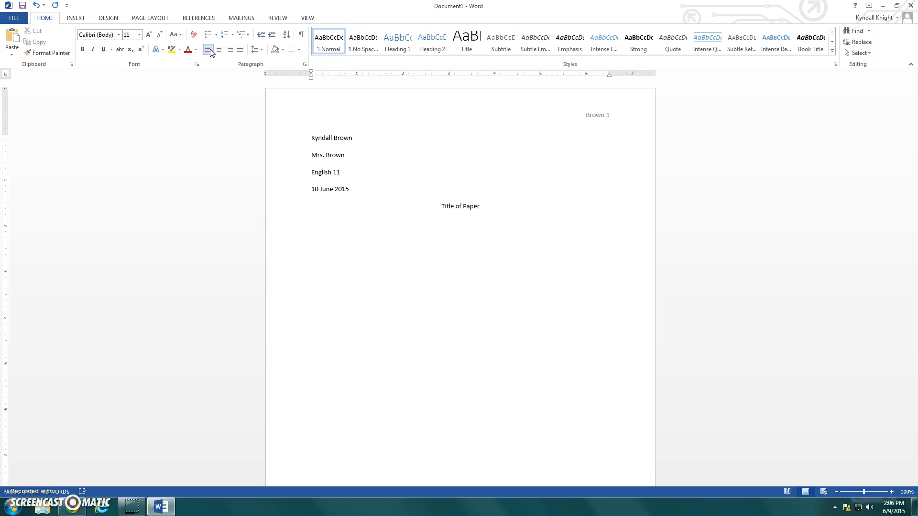
{"action": "key", "text": "Tab"}
{"action": "type", "text": "Aftyer"}
{"action": "key", "text": "BackSpace"}
{"action": "key", "text": "BackSpace"}
{"action": "key", "text": "BackSpace"}
{"action": "key", "text": "BackSpace"}
{"action": "type", "text": "er that, start typing your sentence."}
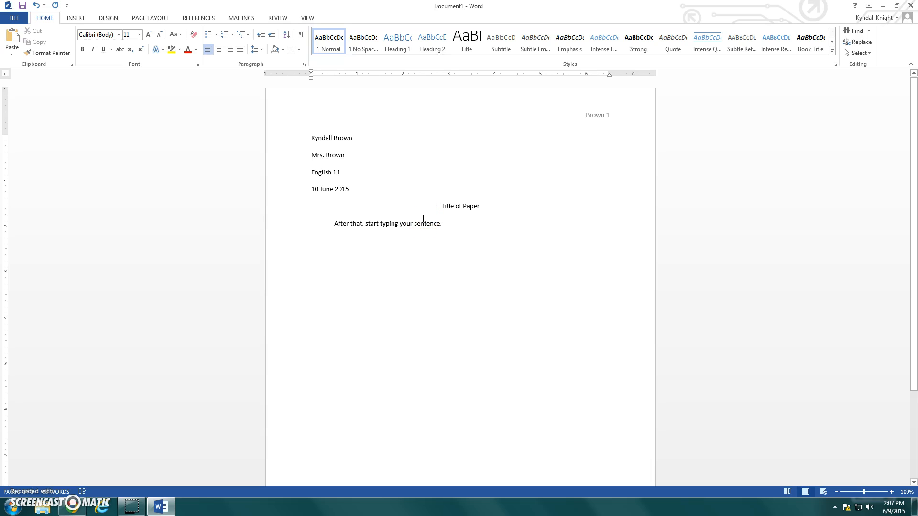
{"action": "left_click", "coordinate": [438, 260]}
{"action": "left_click", "coordinate": [458, 243]}
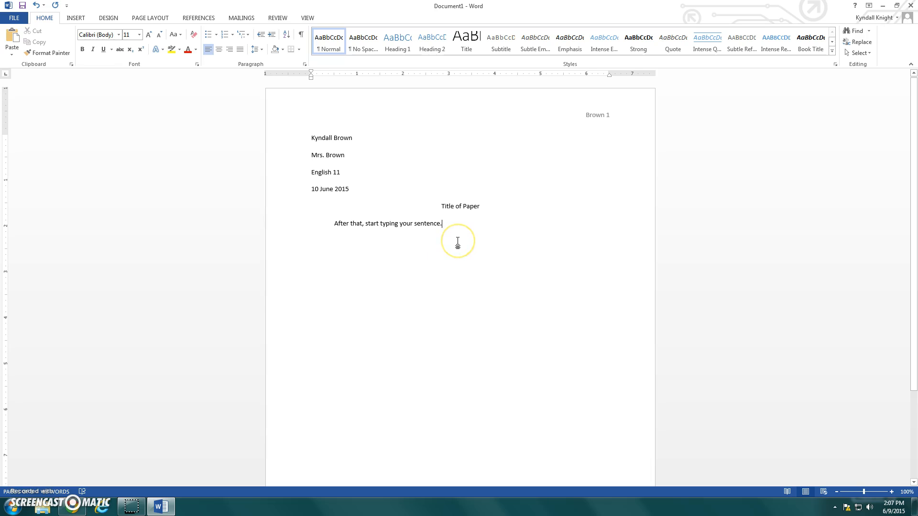
{"action": "mouse_move", "coordinate": [121, 507]}
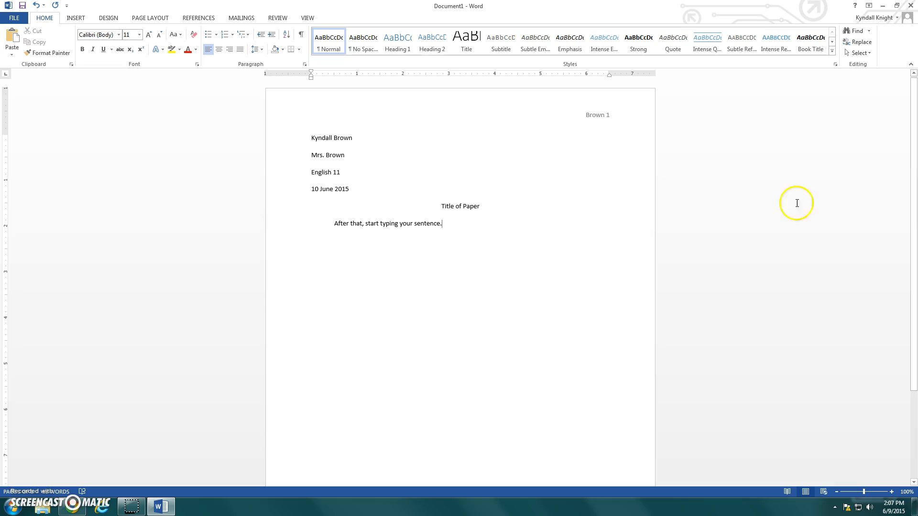